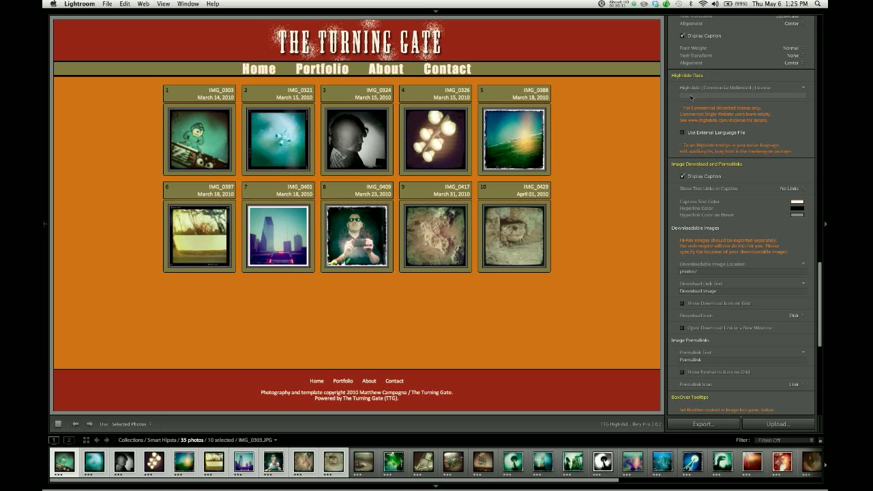
Withdraw the Highslide licensing agreement acceptance in Site Info to bring up the licensing notice, and collapse the Site Info section.
{"action": "scroll", "coordinate": [818, 290], "scroll_direction": "up", "scroll_amount": 15}
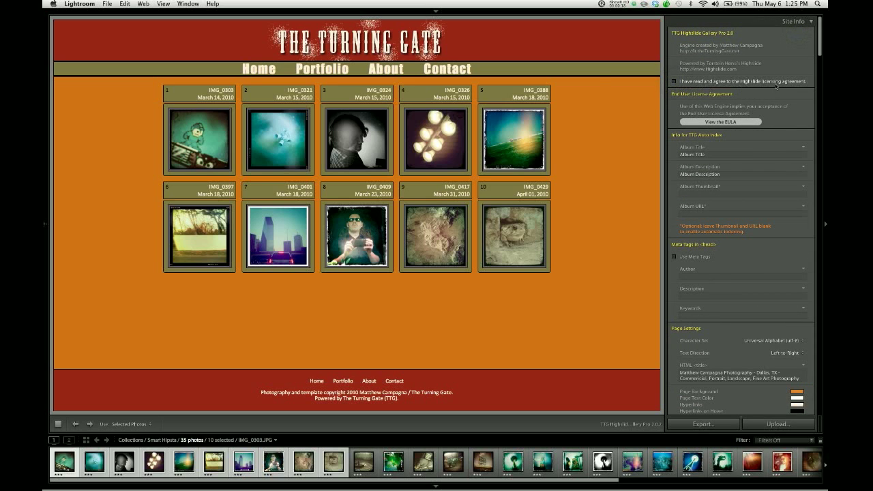
{"action": "left_click", "coordinate": [775, 85]}
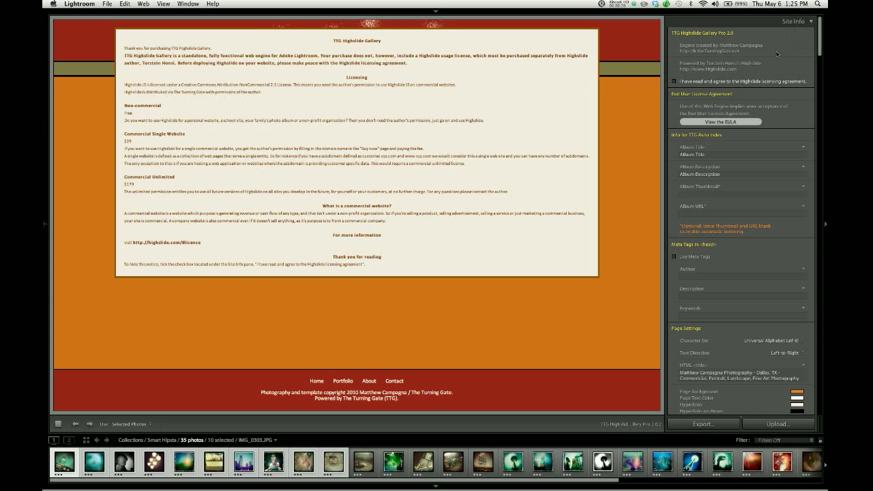
{"action": "left_click", "coordinate": [797, 22]}
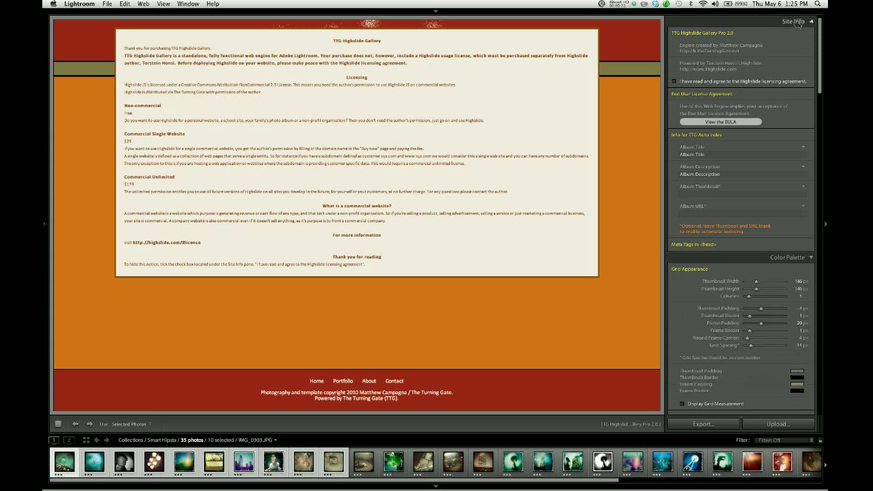
Go to the Highslide Commercial Unlimited License field in the Highslide Data settings.
{"action": "left_click_drag", "start_coordinate": [821, 41], "coordinate": [803, 281]}
{"action": "scroll", "coordinate": [803, 281], "scroll_direction": "down", "scroll_amount": 1}
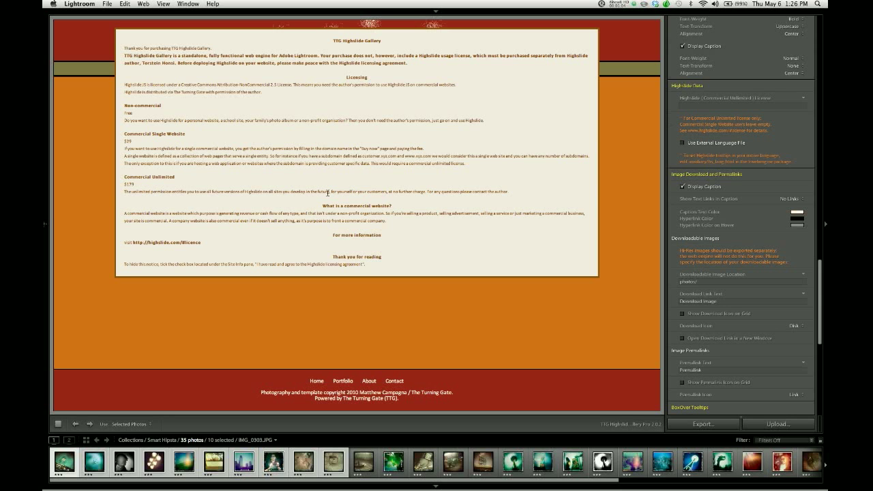
{"action": "left_click", "coordinate": [701, 108]}
Collapse the Color Palette section, accept the Highslide licensing agreement in Site Info, and collapse Site Info.
{"action": "left_click_drag", "start_coordinate": [818, 270], "coordinate": [810, 21]}
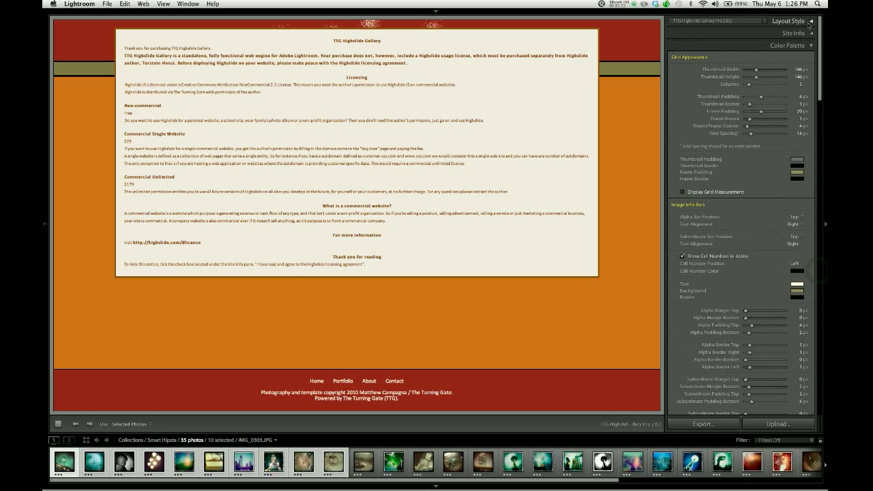
{"action": "left_click", "coordinate": [783, 45]}
{"action": "left_click", "coordinate": [785, 33]}
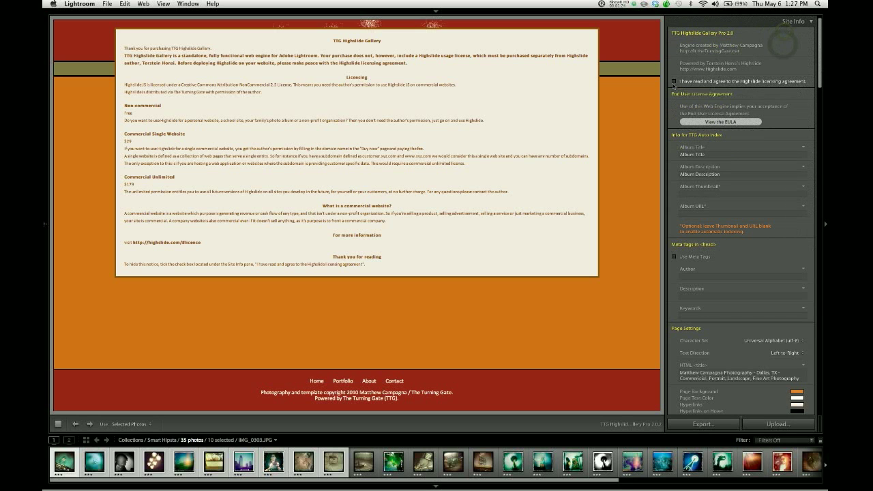
{"action": "left_click", "coordinate": [785, 22]}
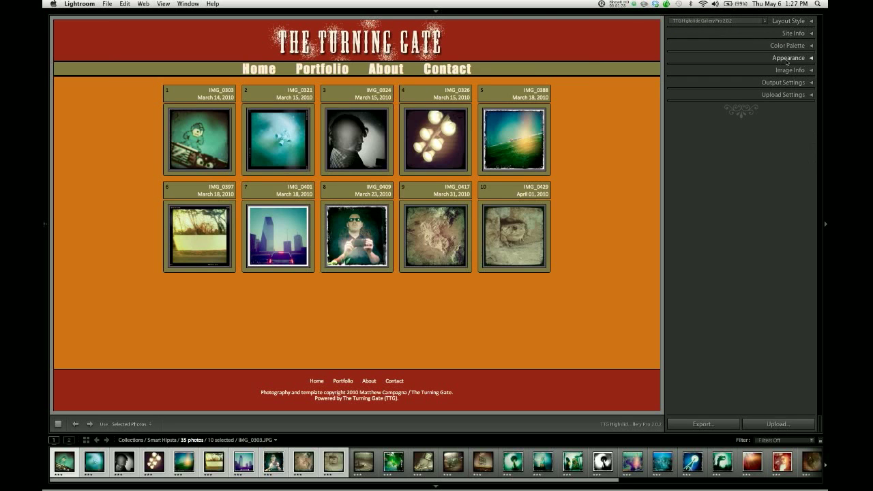
Bring up the Highslide Data settings and enlarge IMG_0321 in the gallery preview to check its tooltip.
{"action": "left_click", "coordinate": [785, 46]}
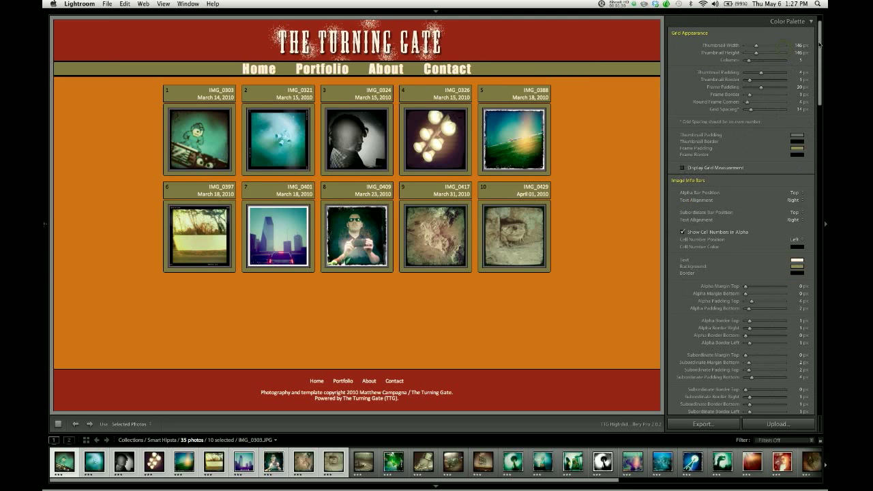
{"action": "scroll", "coordinate": [816, 194], "scroll_direction": "down", "scroll_amount": 10}
{"action": "scroll", "coordinate": [816, 195], "scroll_direction": "down", "scroll_amount": 8}
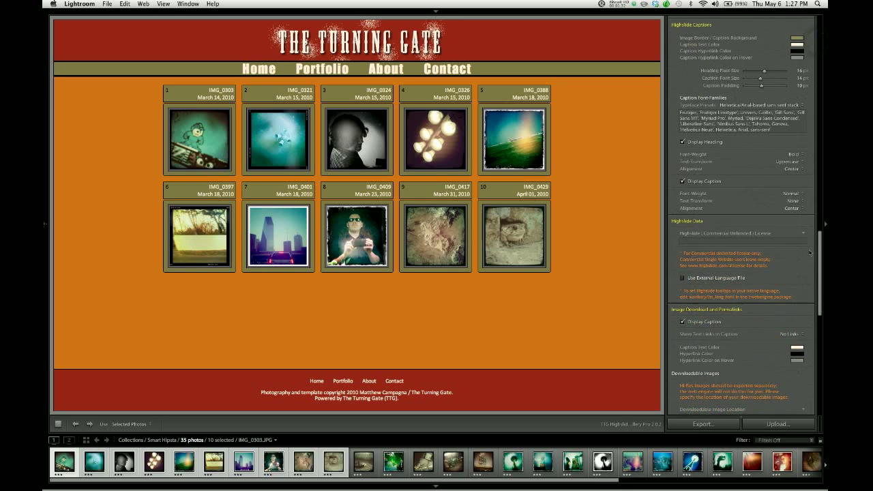
{"action": "scroll", "coordinate": [810, 253], "scroll_direction": "down", "scroll_amount": 4}
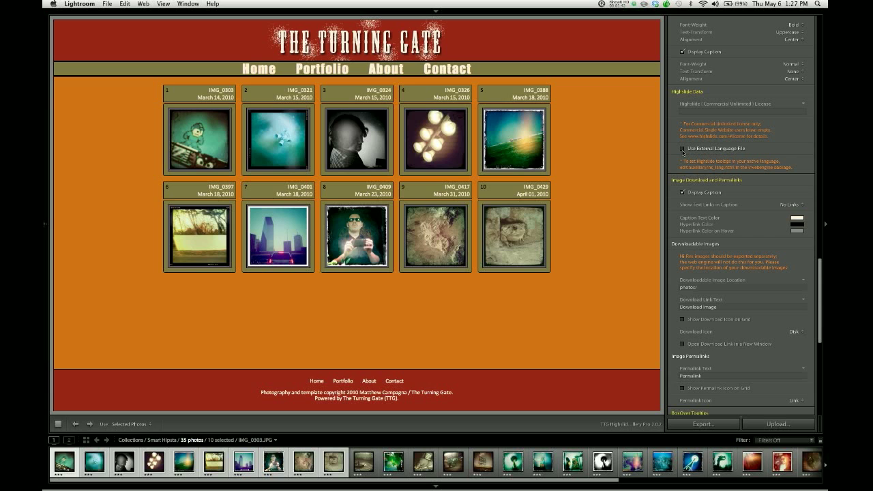
{"action": "left_click", "coordinate": [287, 142]}
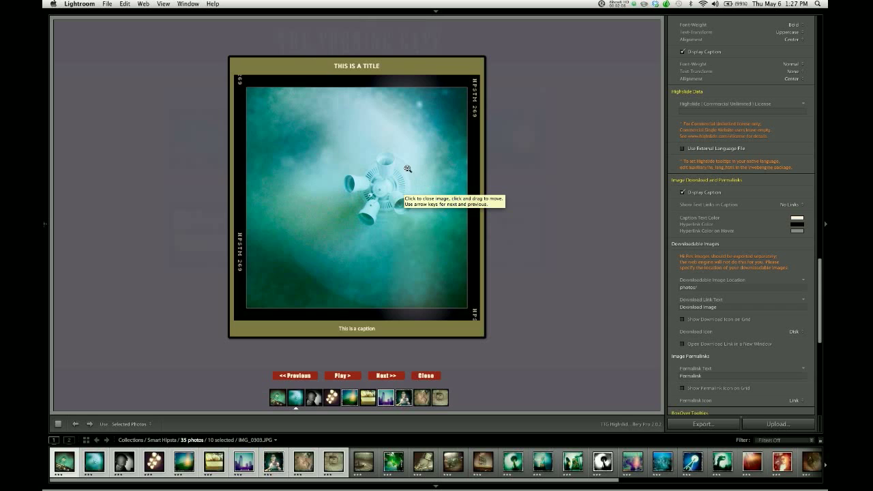
Enable Use External Language File for Highslide and enlarge IMG_0321 again to check its tooltip.
{"action": "left_click", "coordinate": [682, 149]}
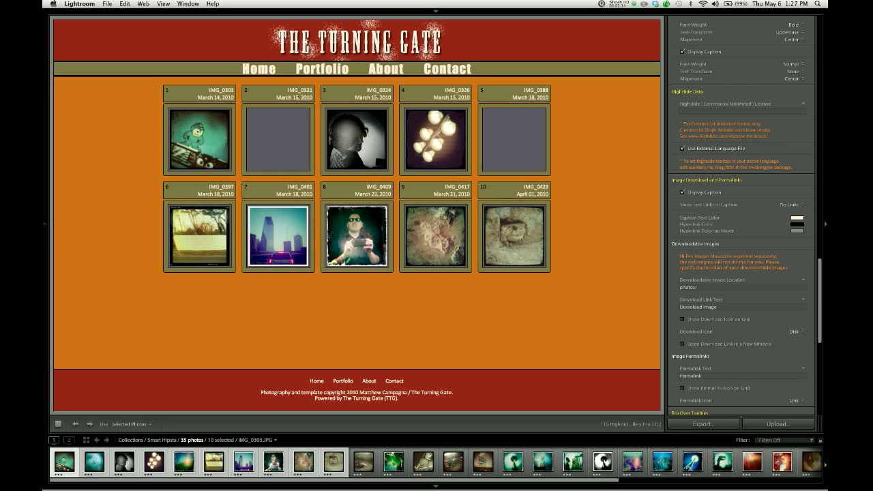
{"action": "left_click", "coordinate": [298, 139]}
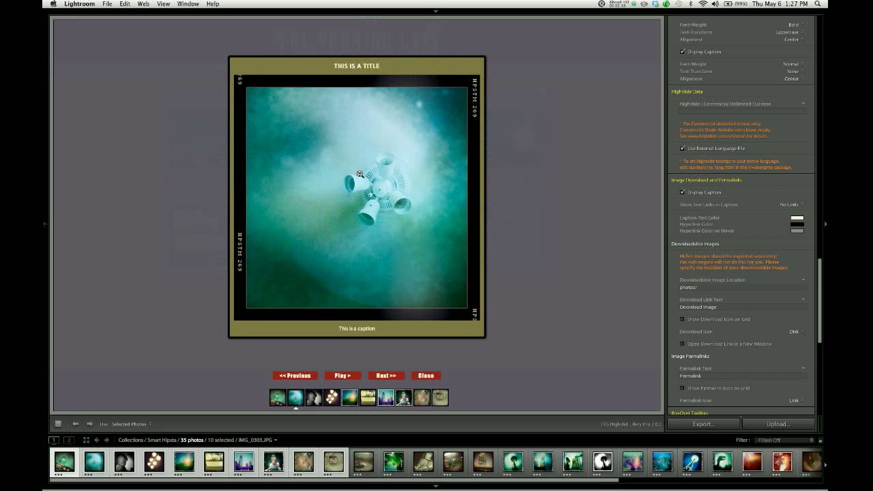
{"action": "mouse_move", "coordinate": [359, 175]}
Switch to Finder, show the package contents of ttg_highslidePRO2.lrwebengine in the Web Galleries folder, and close the Web Galleries window.
{"action": "key", "text": "super+Tab"}
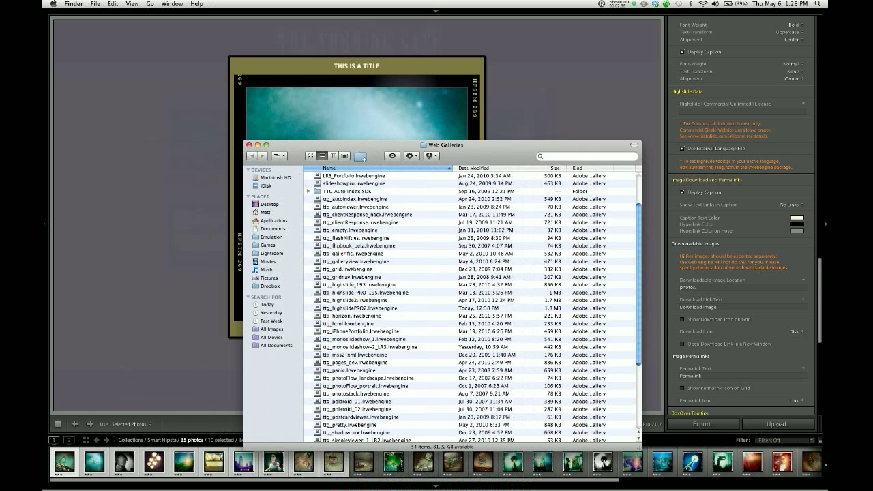
{"action": "left_click_drag", "start_coordinate": [489, 145], "coordinate": [441, 45]}
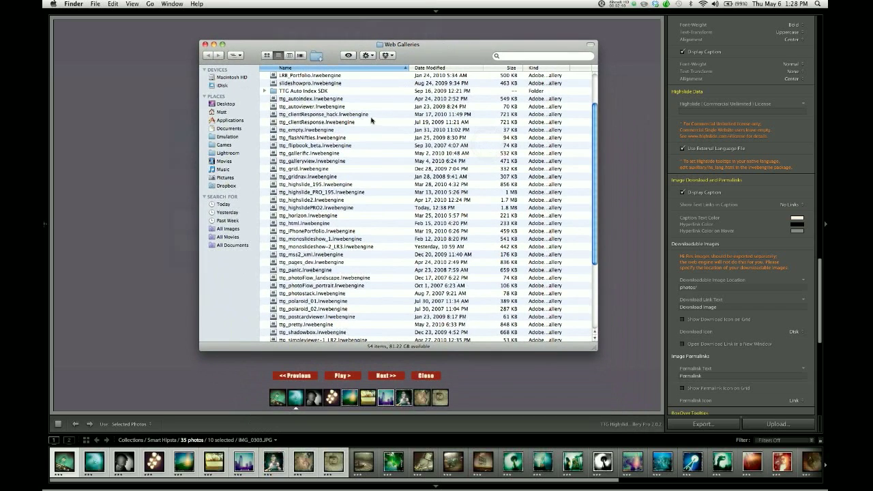
{"action": "left_click", "coordinate": [310, 208]}
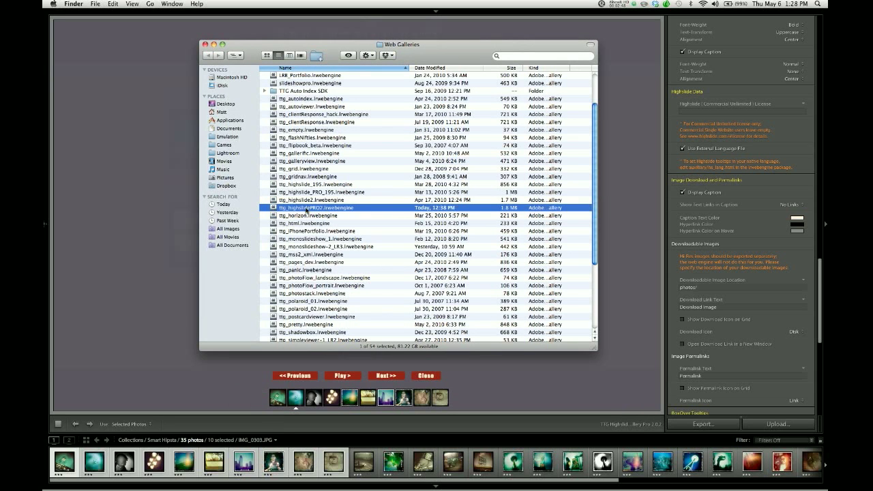
{"action": "right_click", "coordinate": [306, 210]}
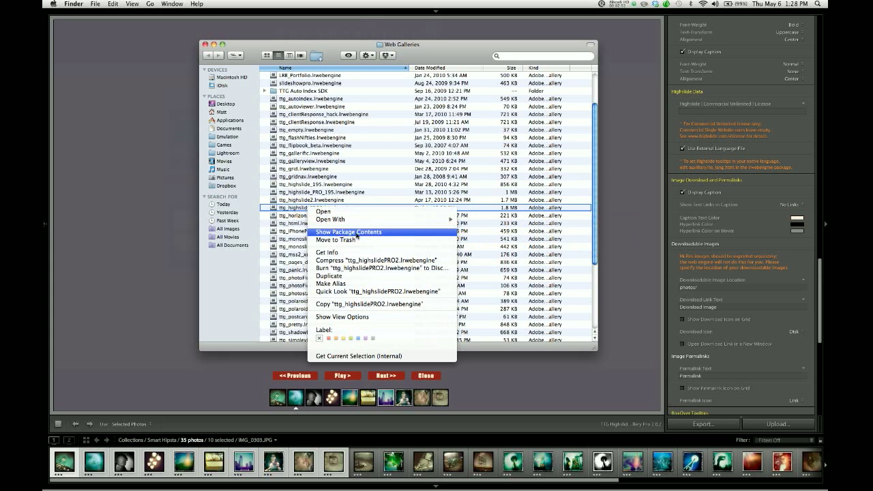
{"action": "left_click", "coordinate": [356, 234]}
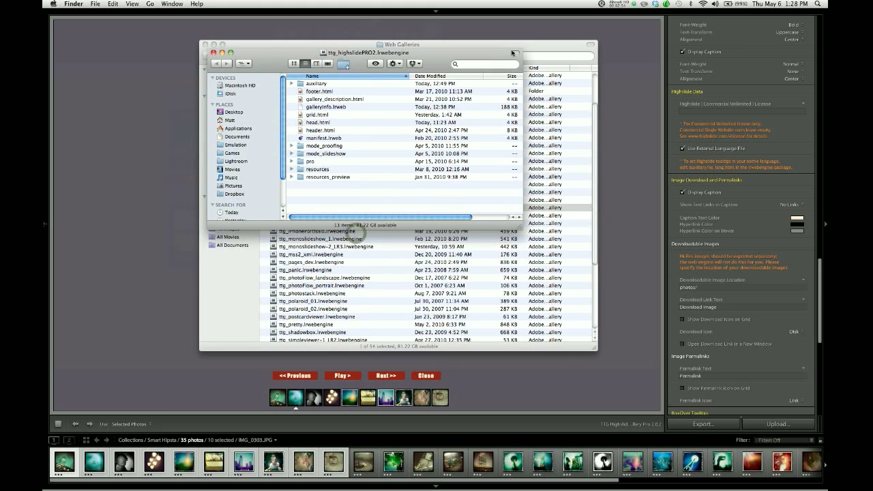
{"action": "left_click", "coordinate": [536, 45]}
{"action": "key", "text": "super+w"}
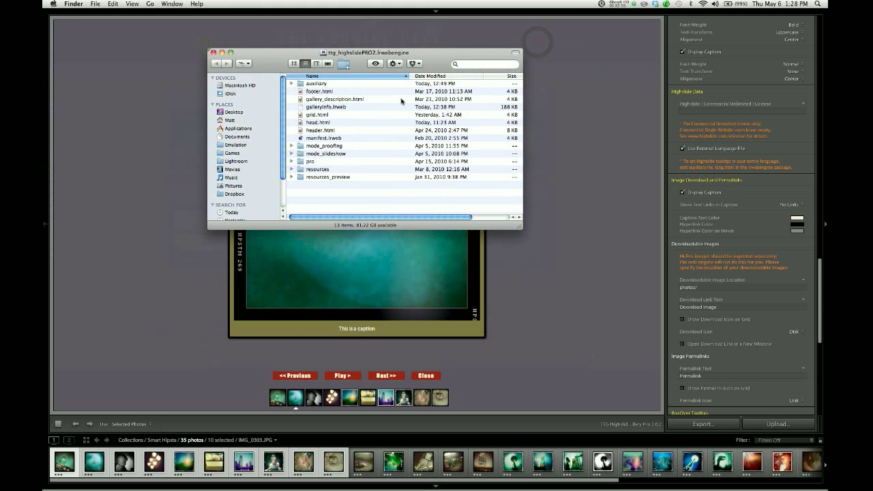
{"action": "left_click_drag", "start_coordinate": [380, 56], "coordinate": [355, 40]}
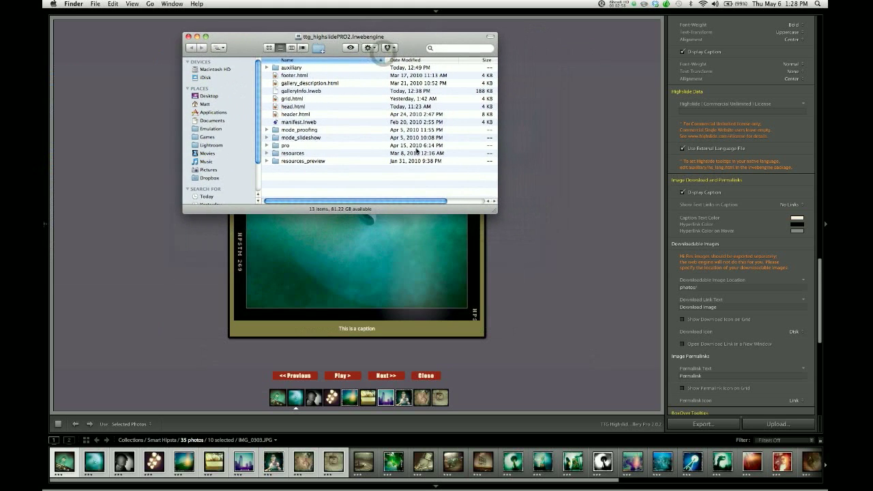
Open the auxiliary folder in the package and open hs_lang.html in Coda.
{"action": "left_click", "coordinate": [276, 69]}
{"action": "double_click", "coordinate": [276, 68]}
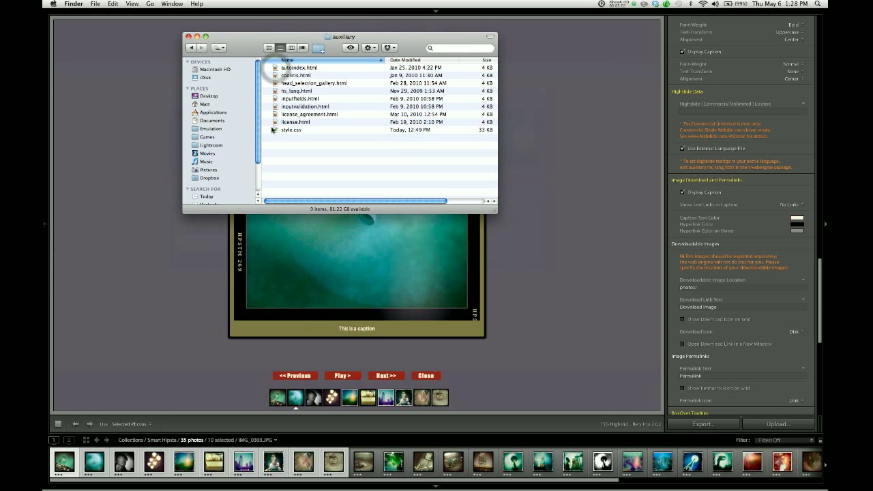
{"action": "left_click", "coordinate": [287, 92]}
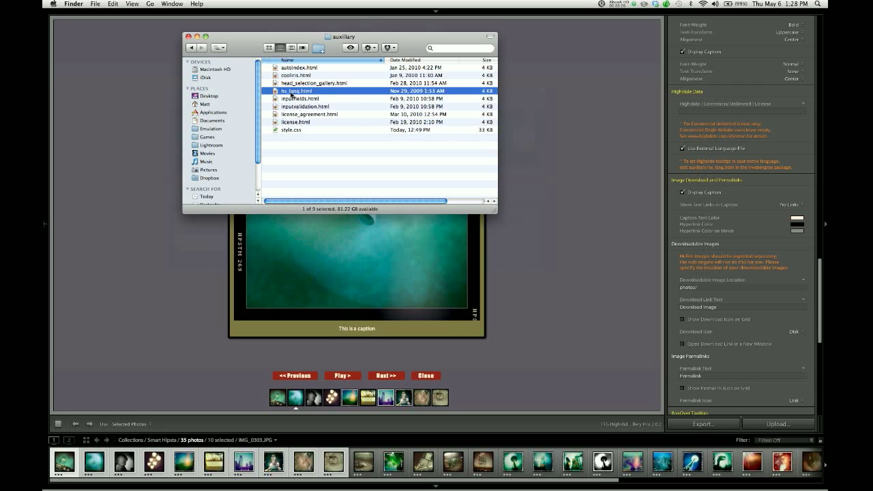
{"action": "left_click_drag", "start_coordinate": [288, 90], "coordinate": [453, 479]}
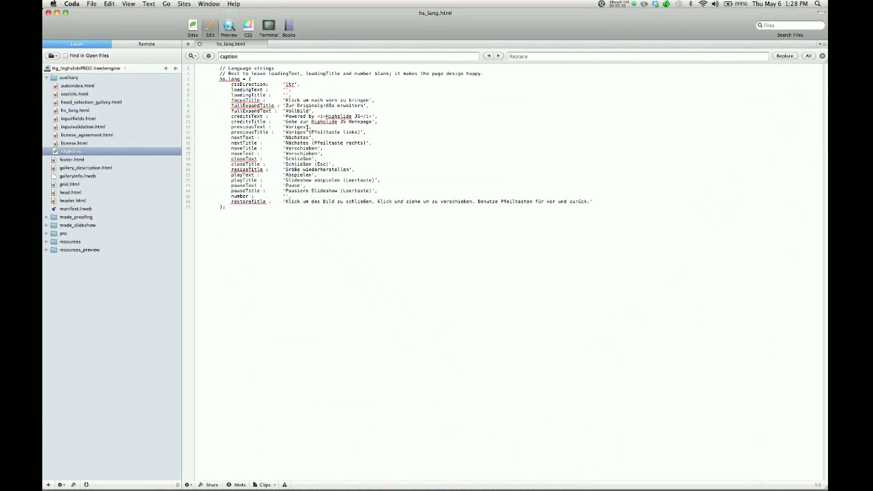
Highlight the focusTitle and fullExpandTitle strings in hs_lang.html to show the translatable text.
{"action": "double_click", "coordinate": [292, 100]}
{"action": "left_click", "coordinate": [366, 100], "text": "shift"}
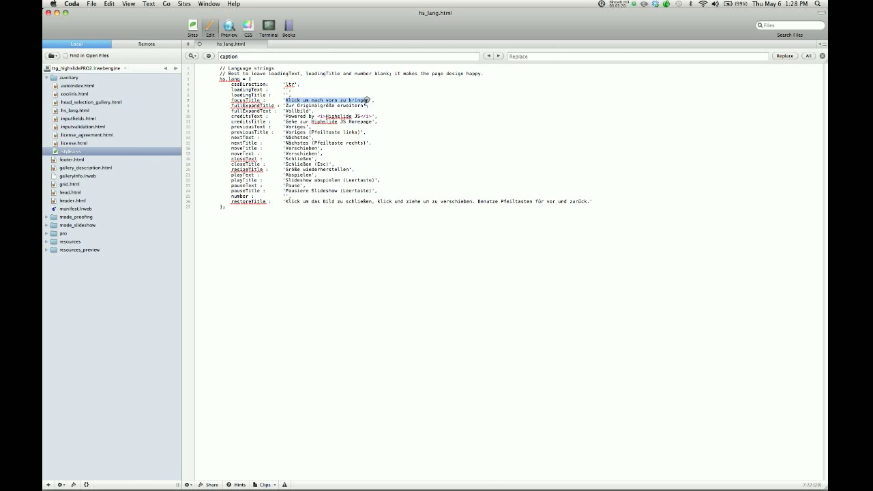
{"action": "left_click", "coordinate": [296, 111]}
{"action": "left_click_drag", "start_coordinate": [285, 106], "coordinate": [363, 106]}
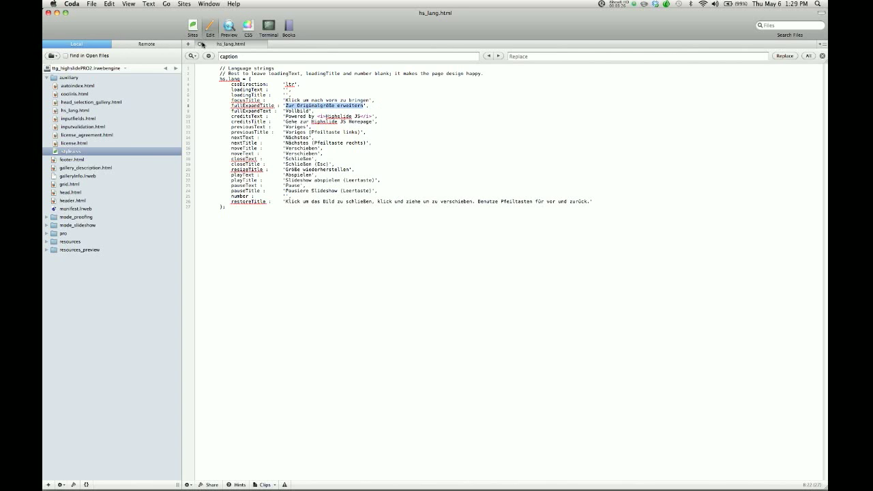
Close hs_lang.html, return to Lightroom, and display the tooltip over the enlarged IMG_0321 to check its language.
{"action": "left_click", "coordinate": [198, 44]}
{"action": "double_click", "coordinate": [250, 14]}
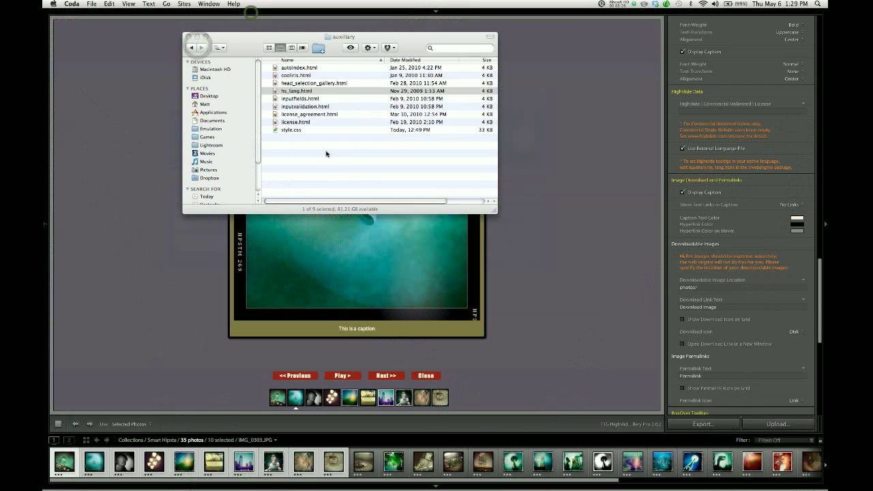
{"action": "left_click", "coordinate": [195, 132]}
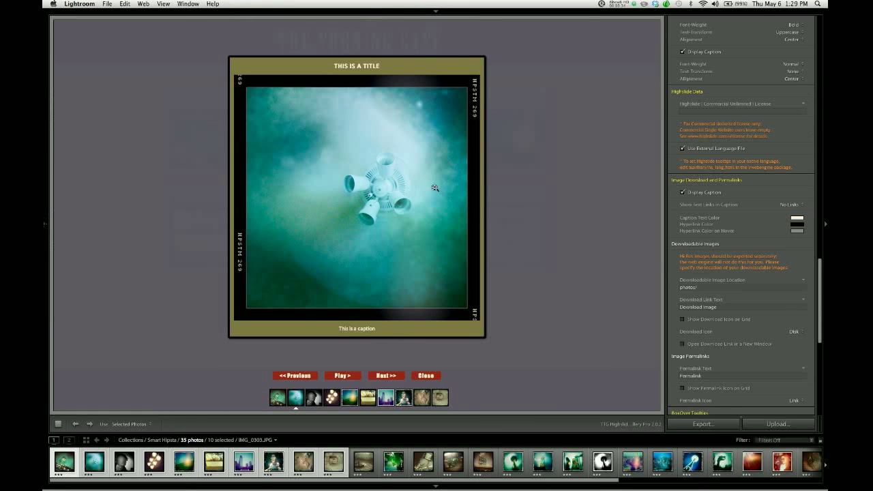
{"action": "mouse_move", "coordinate": [382, 178]}
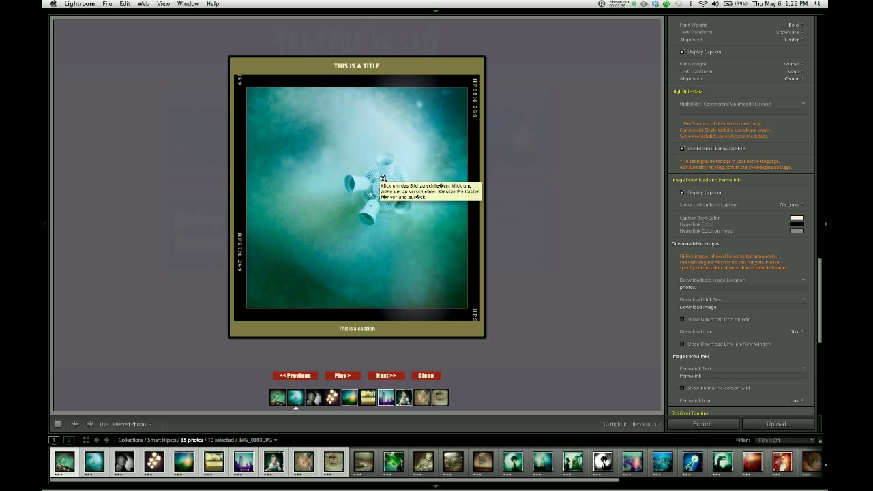
Disable Use External Language File for Highslide and enlarge IMG_0321 in the gallery preview.
{"action": "left_click", "coordinate": [682, 149]}
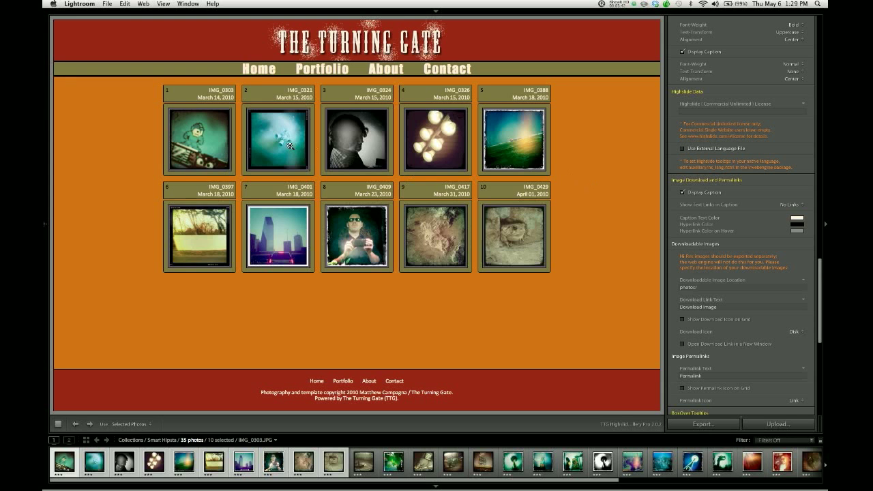
{"action": "left_click", "coordinate": [290, 145]}
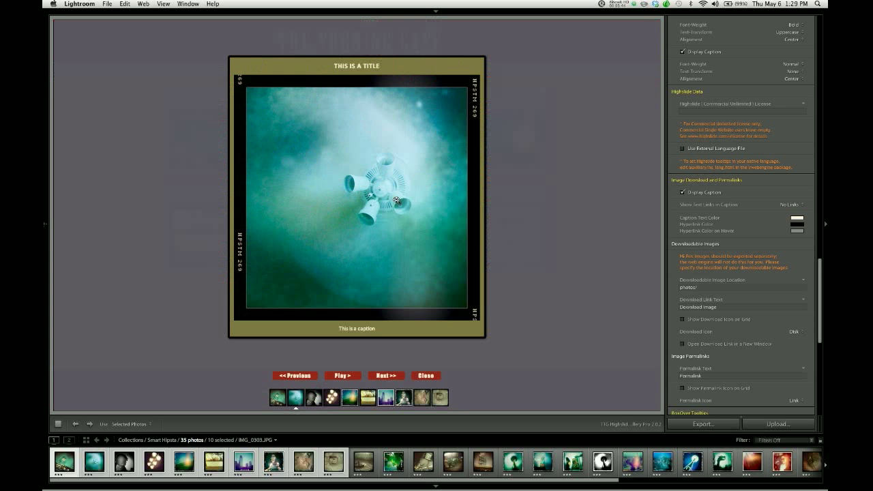
{"action": "left_click", "coordinate": [617, 4]}
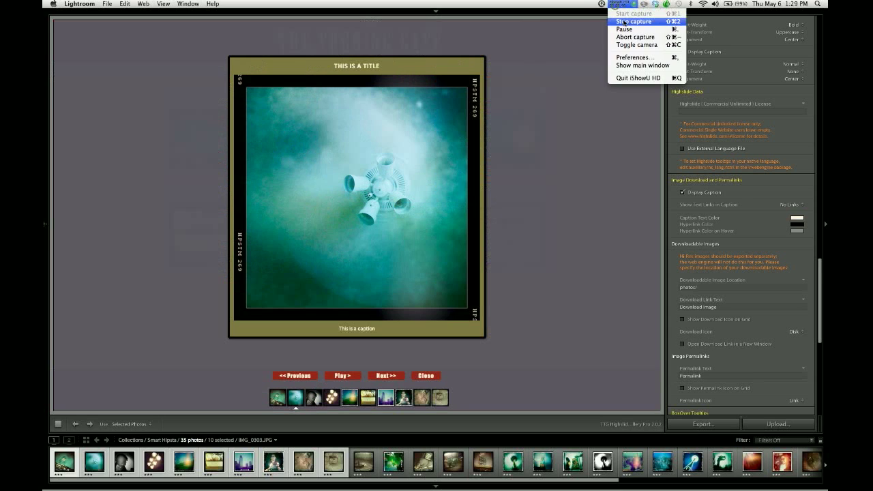